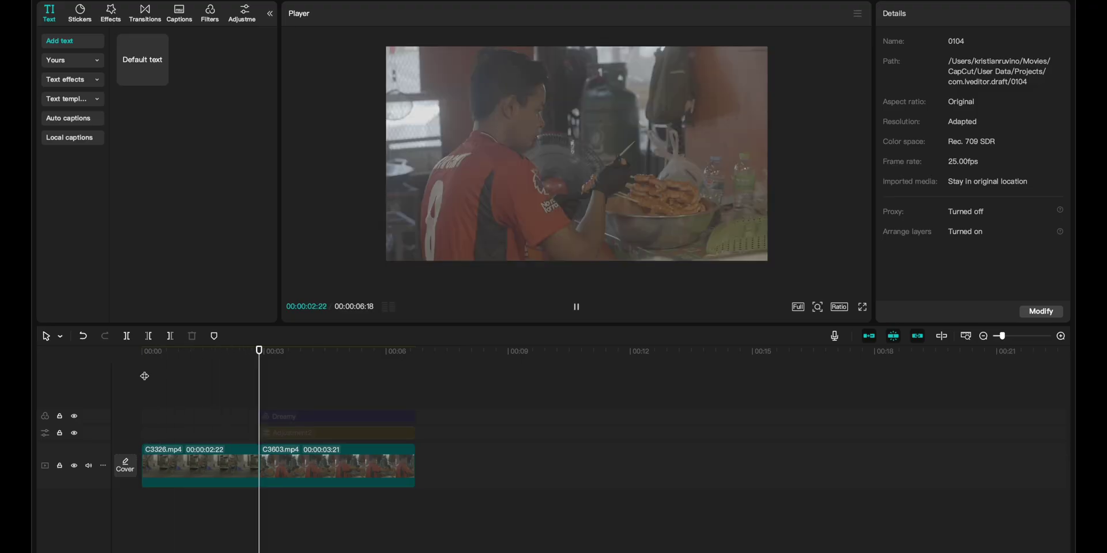
# Add the 1_SGamut .cube LUT as adjustment layer Adjustment10 above the cat clip C3326.mp4.
pyautogui.click(171, 358)
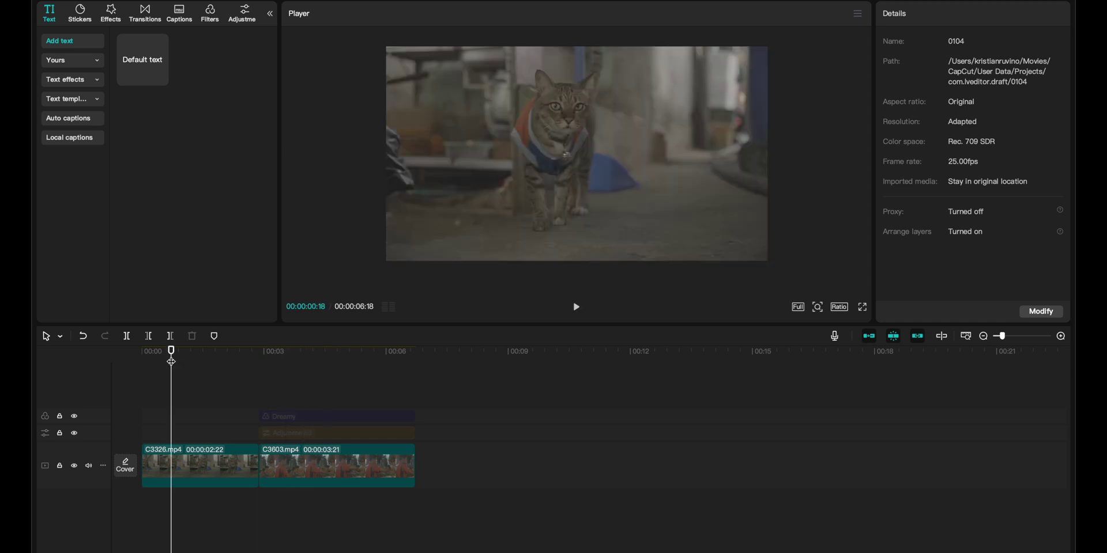
pyautogui.moveTo(171, 362); pyautogui.dragTo(192, 361)
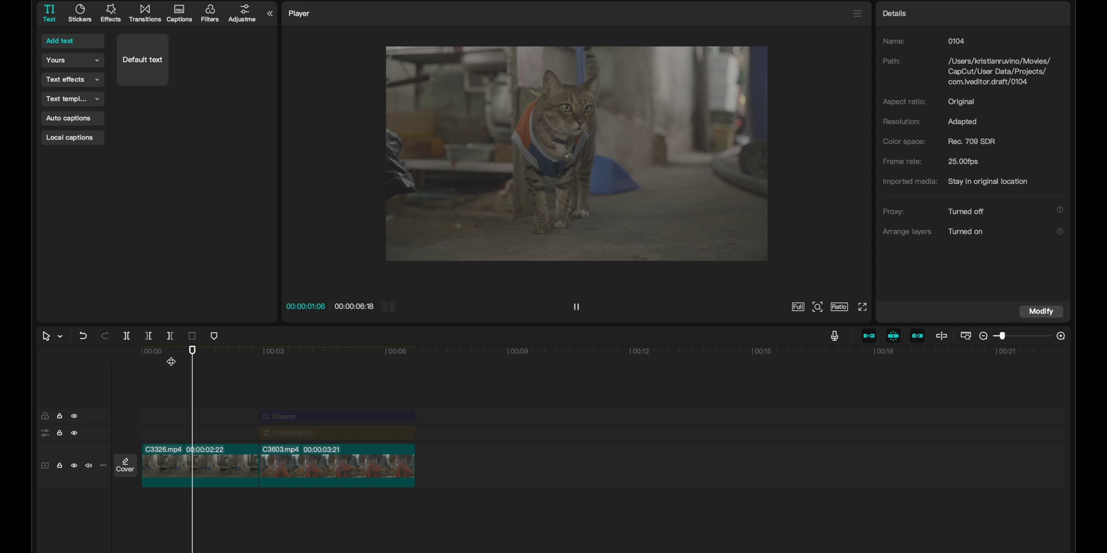
pyautogui.click(244, 17)
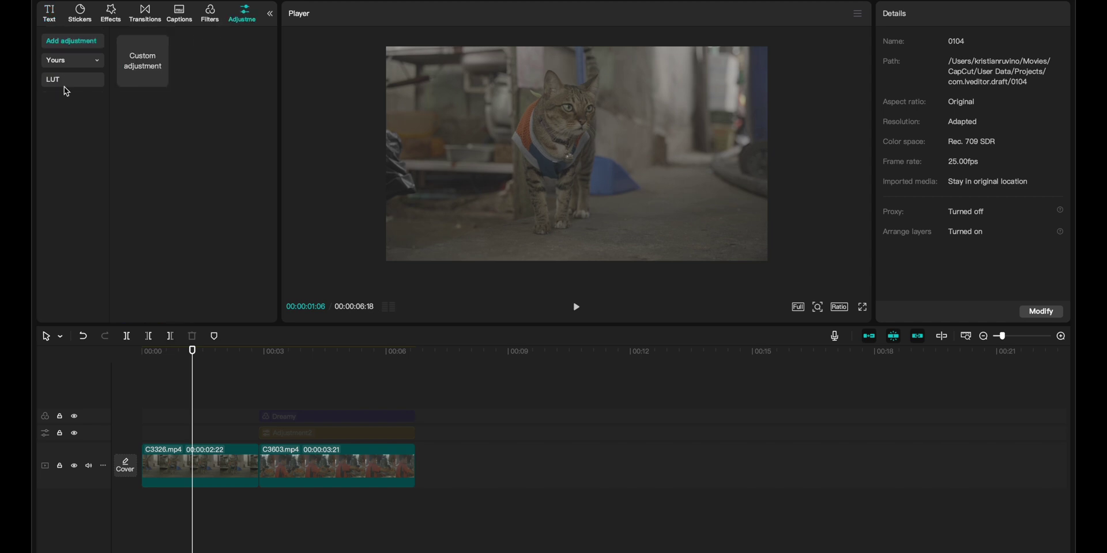
pyautogui.scroll(-1, 222, 166)
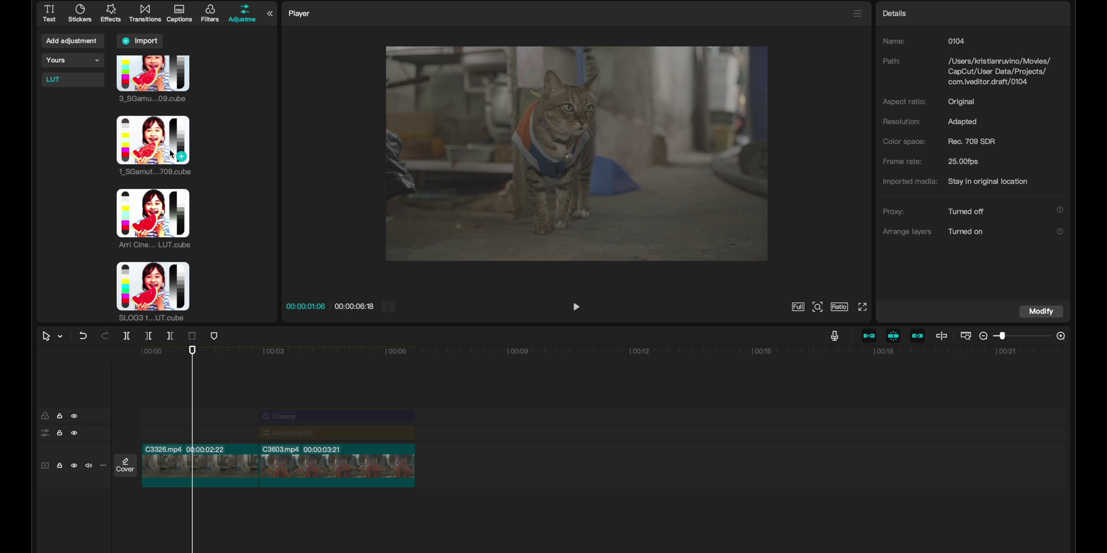
pyautogui.moveTo(157, 147); pyautogui.dragTo(142, 407)
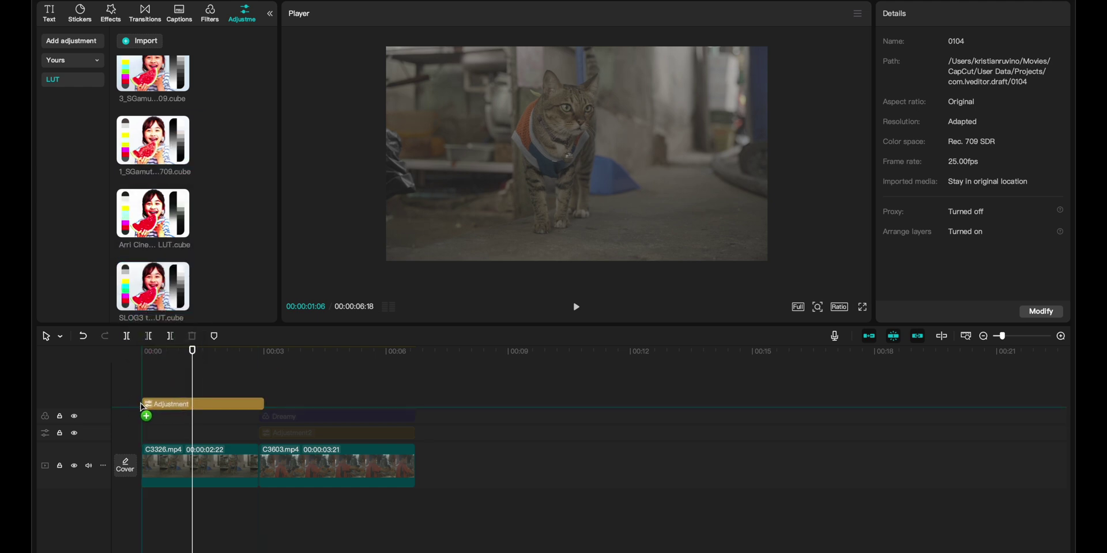
pyautogui.moveTo(142, 407); pyautogui.dragTo(144, 404)
pyautogui.click(156, 386)
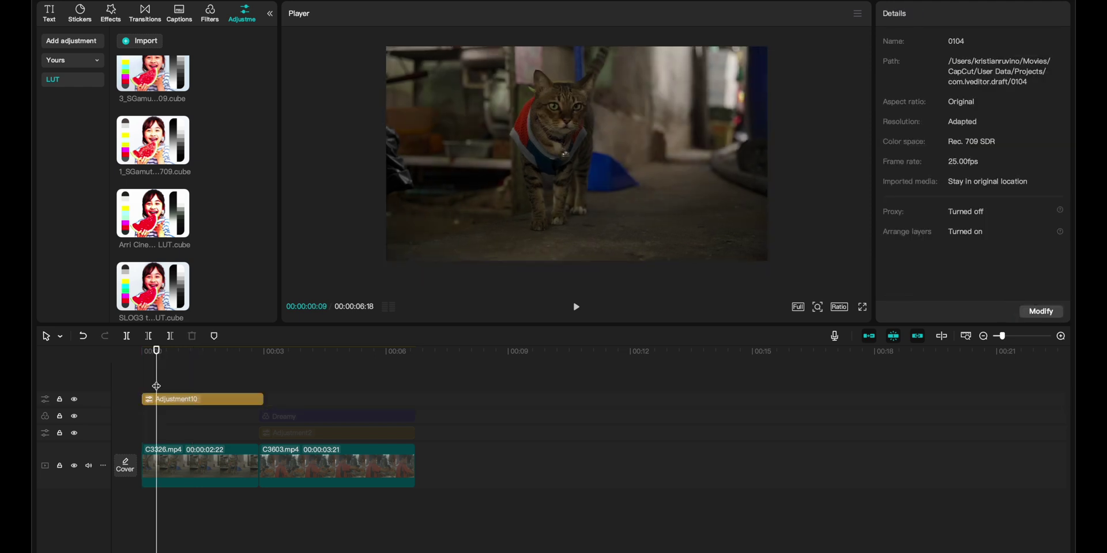
# Trim Adjustment10 to end at C3326.mp4's cut and move it onto Adjustment2's track.
pyautogui.click(171, 400)
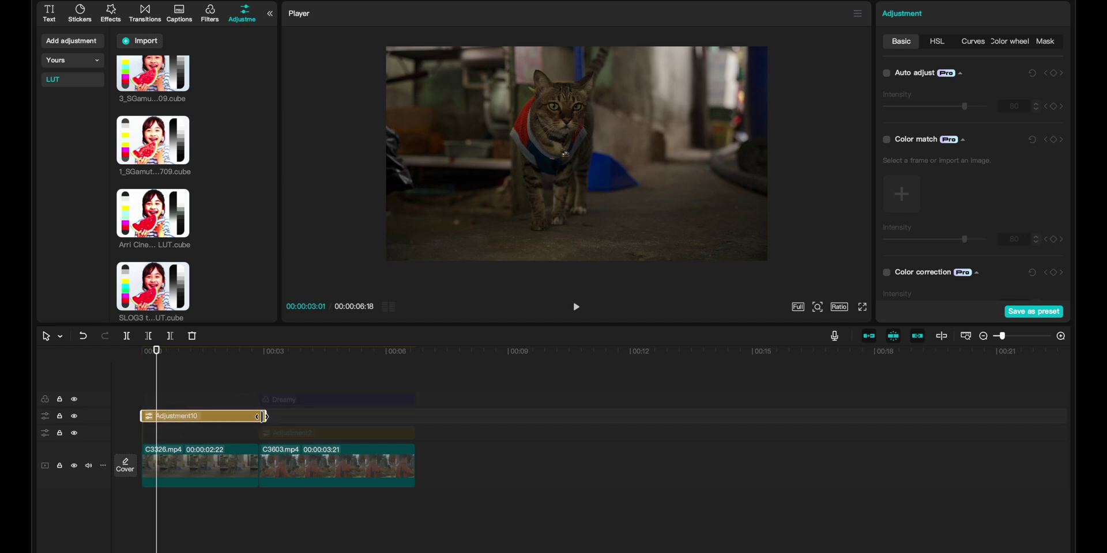
pyautogui.moveTo(264, 416); pyautogui.dragTo(217, 434)
pyautogui.click(189, 353)
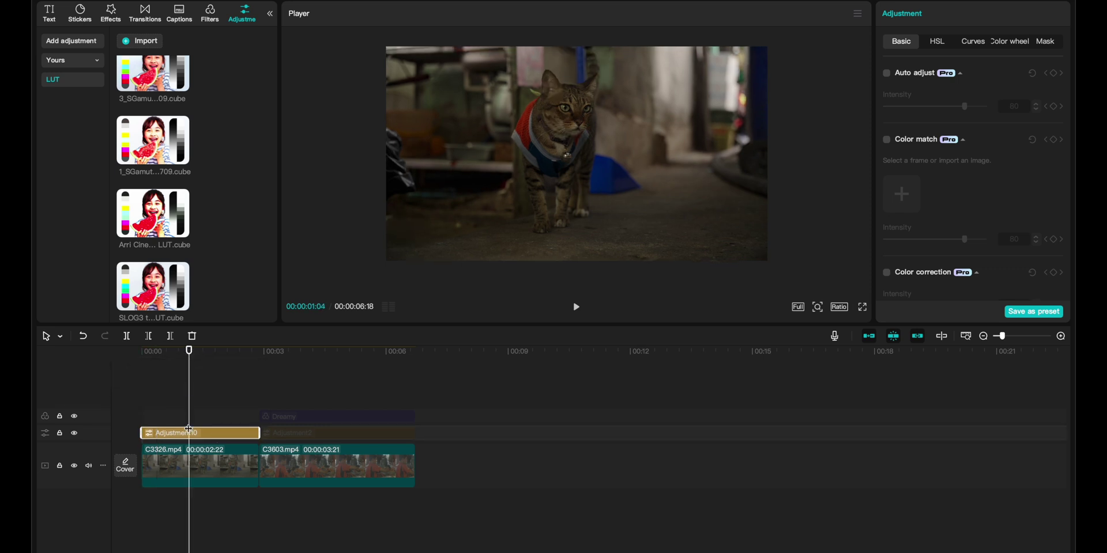
# Add the Dreamy filter above the cat clip, trim it to the clip's end, and set intensity 40.
pyautogui.click(210, 14)
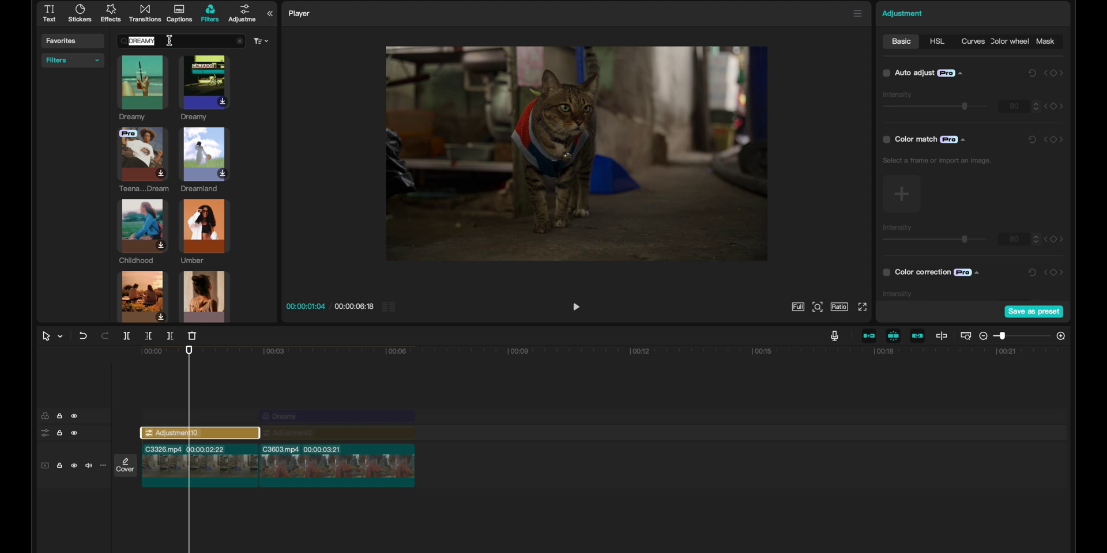
pyautogui.write('reamy')
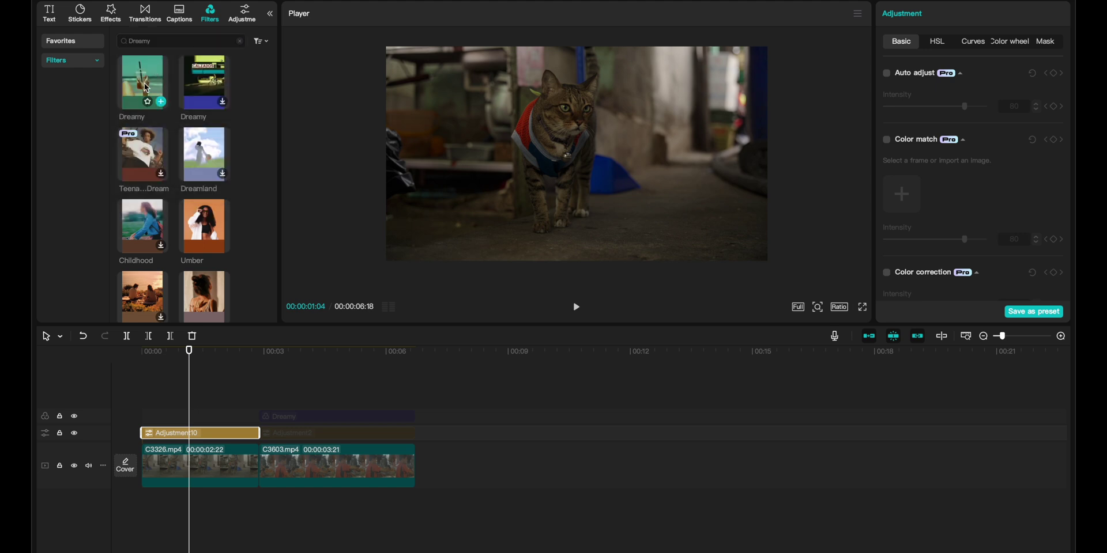
pyautogui.moveTo(146, 87); pyautogui.dragTo(137, 411)
pyautogui.click(176, 377)
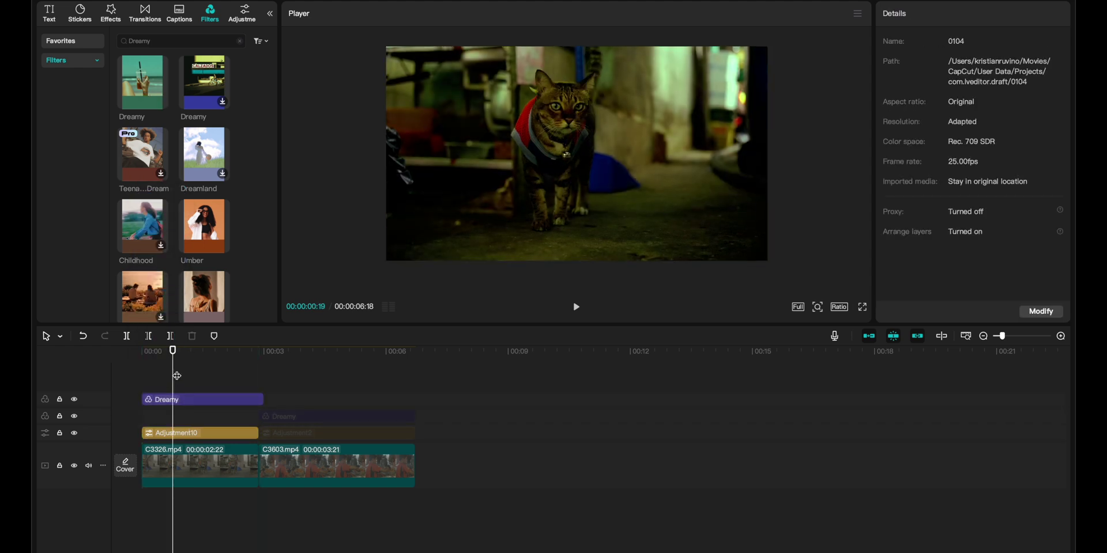
pyautogui.click(258, 399)
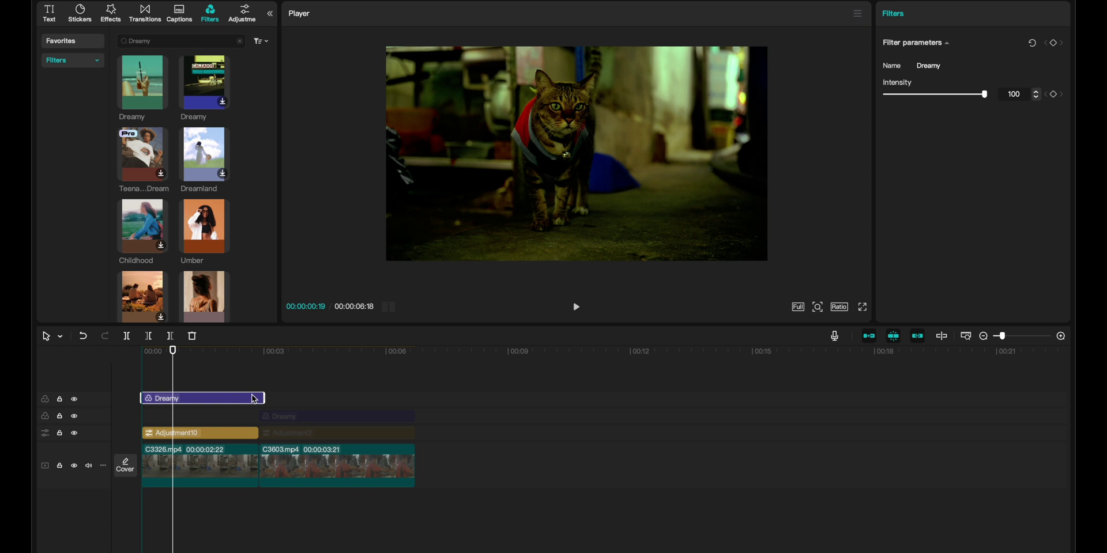
pyautogui.moveTo(265, 399); pyautogui.dragTo(260, 401)
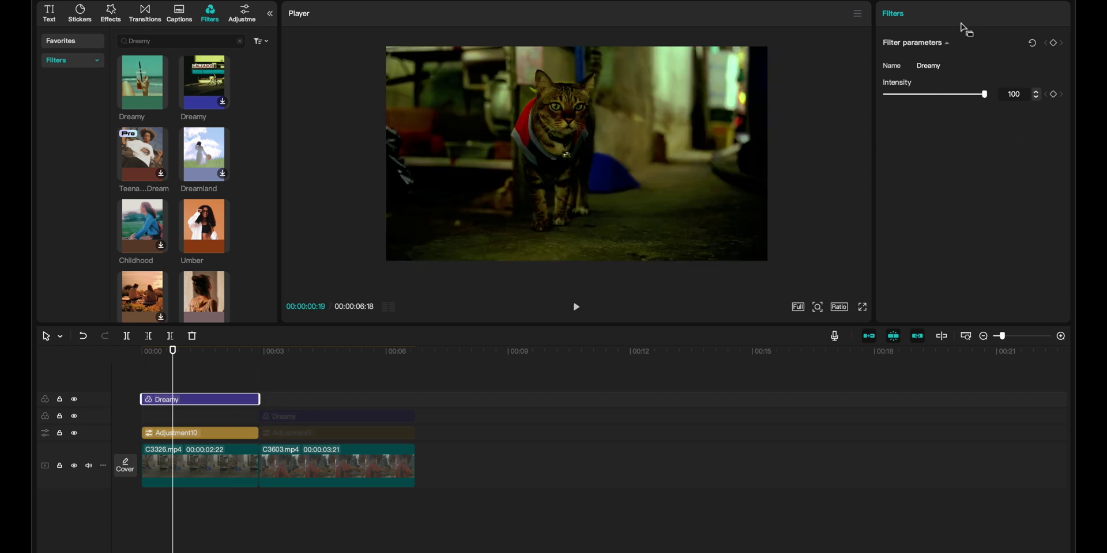
pyautogui.click(922, 94)
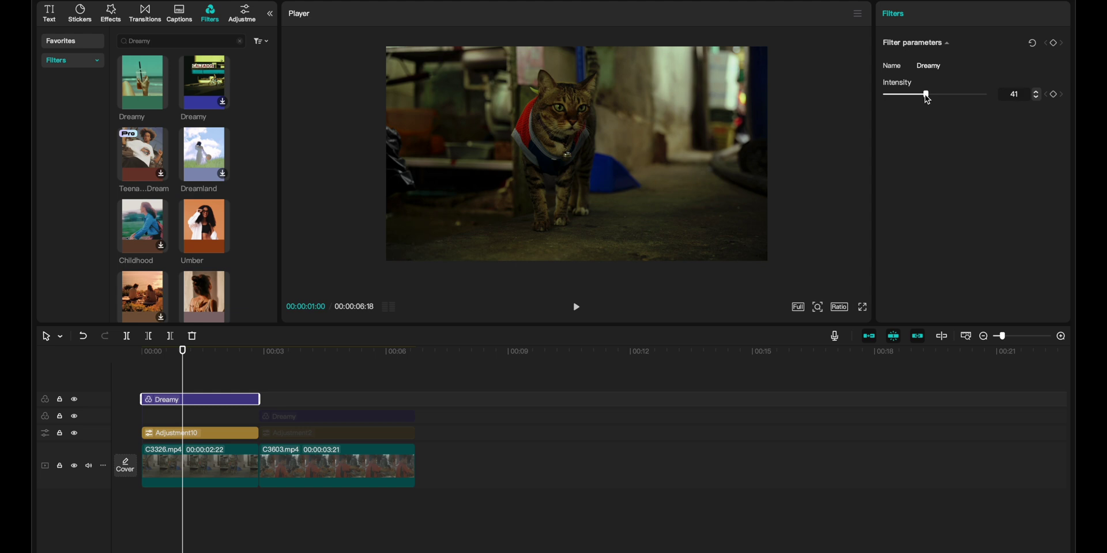
# Preview the graded cat clip full-screen twice, then select Adjustment10.
pyautogui.hotkey('ctrl', 'shift', 'f')
pyautogui.press('Escape')
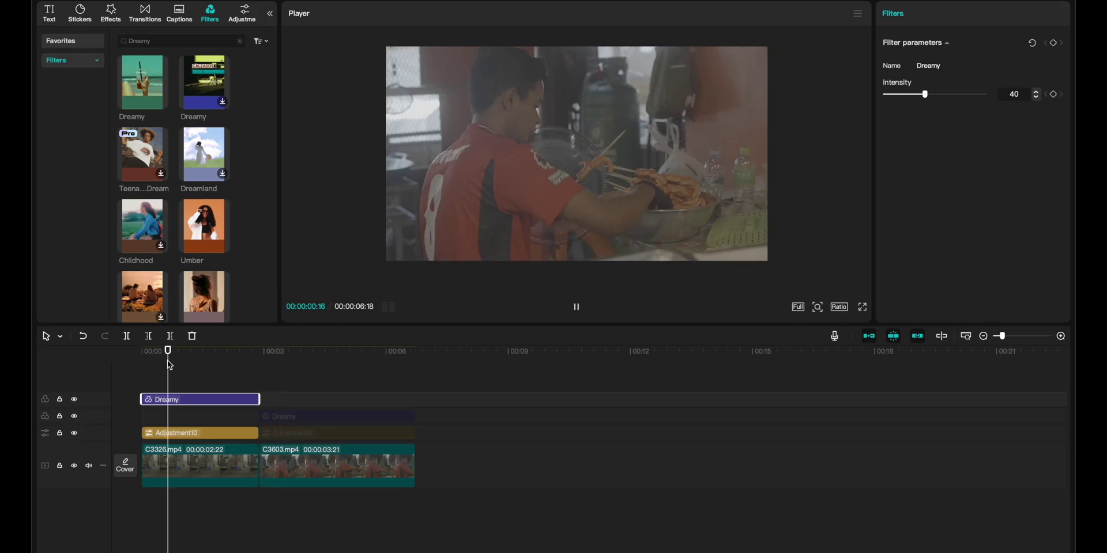
pyautogui.hotkey('ctrl', 'shift', 'f')
pyautogui.press('Escape')
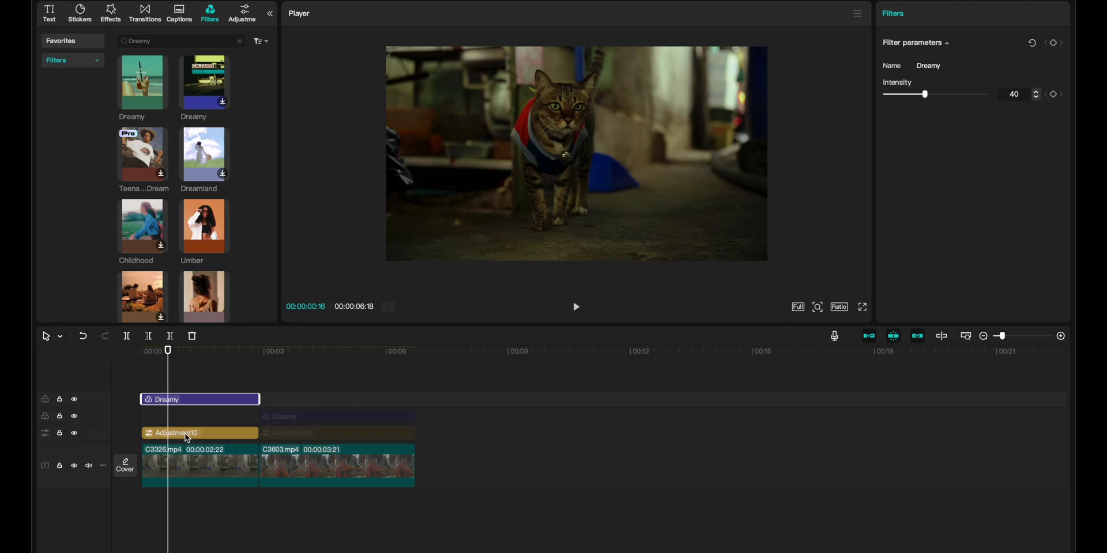
pyautogui.click(187, 439)
# Select the Dreamy filter, then inspect Adjustment10's LUT settings in the properties panel.
pyautogui.click(189, 402)
pyautogui.click(189, 435)
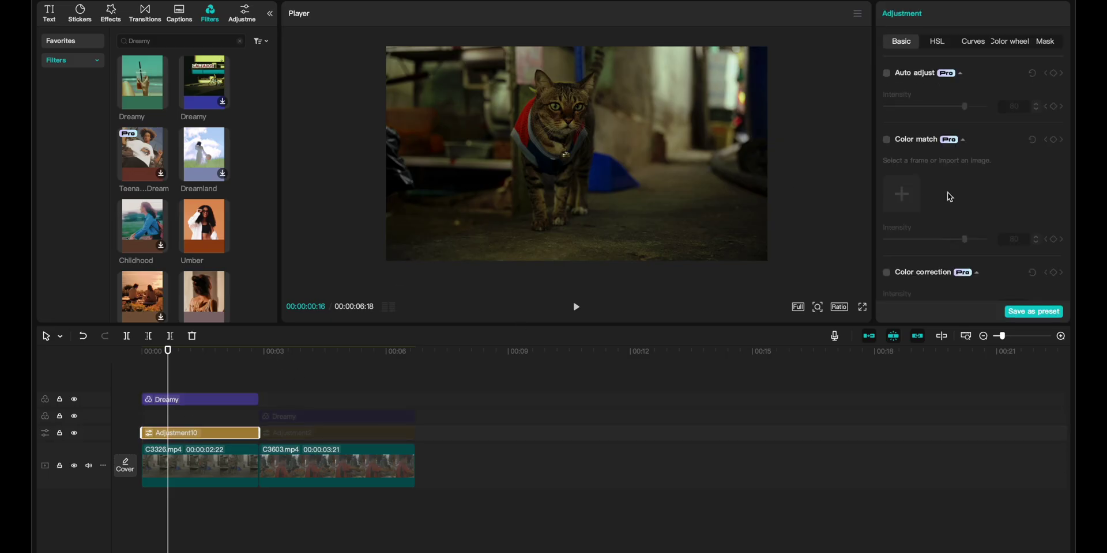
pyautogui.scroll(-10, 950, 197)
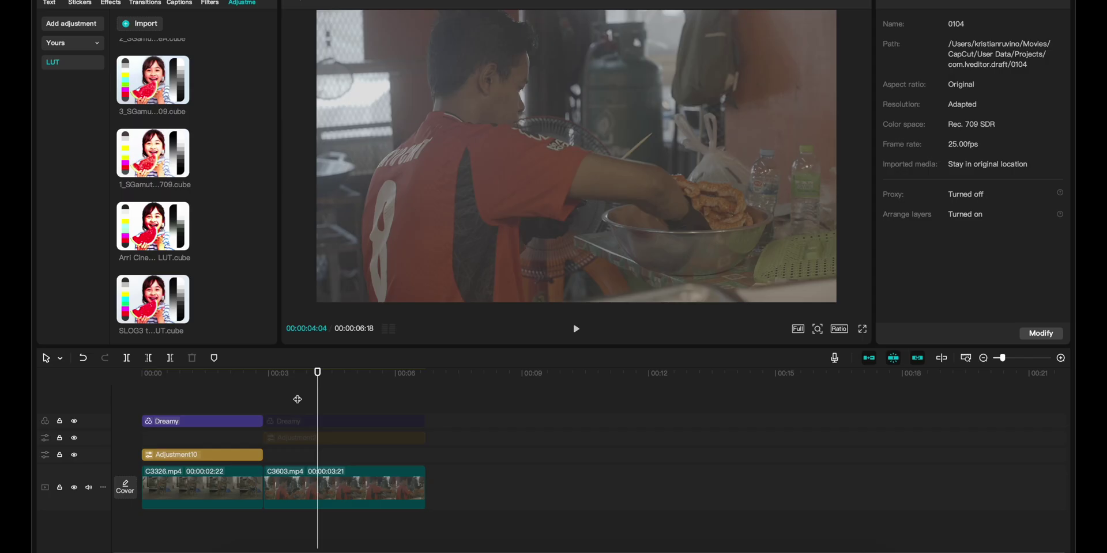
# Inspect the Adjustment2 layer and Dreamy filter over the cooking clip C3603.mp4 at 3:24.
pyautogui.click(307, 441)
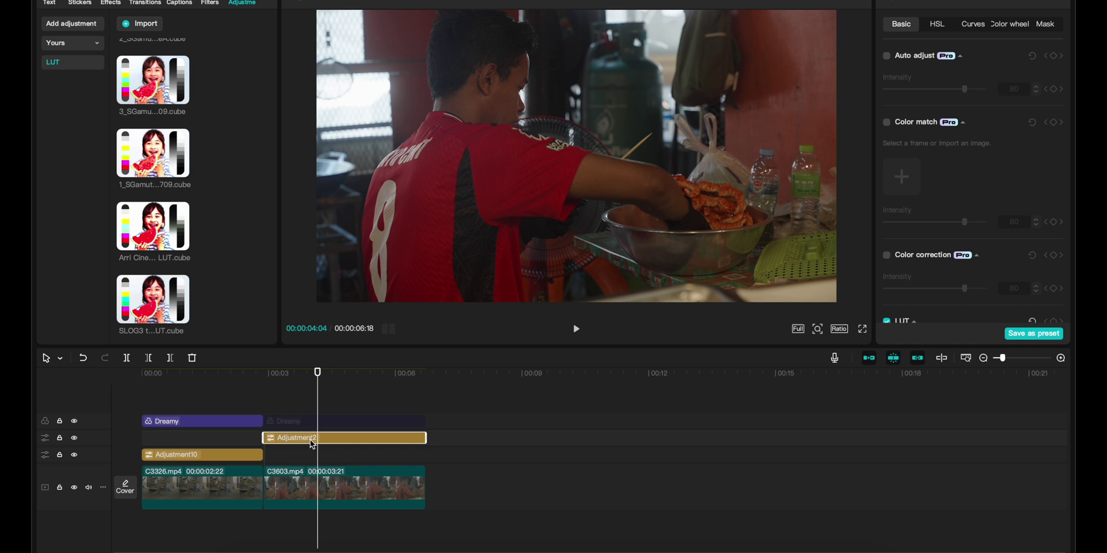
pyautogui.click(330, 423)
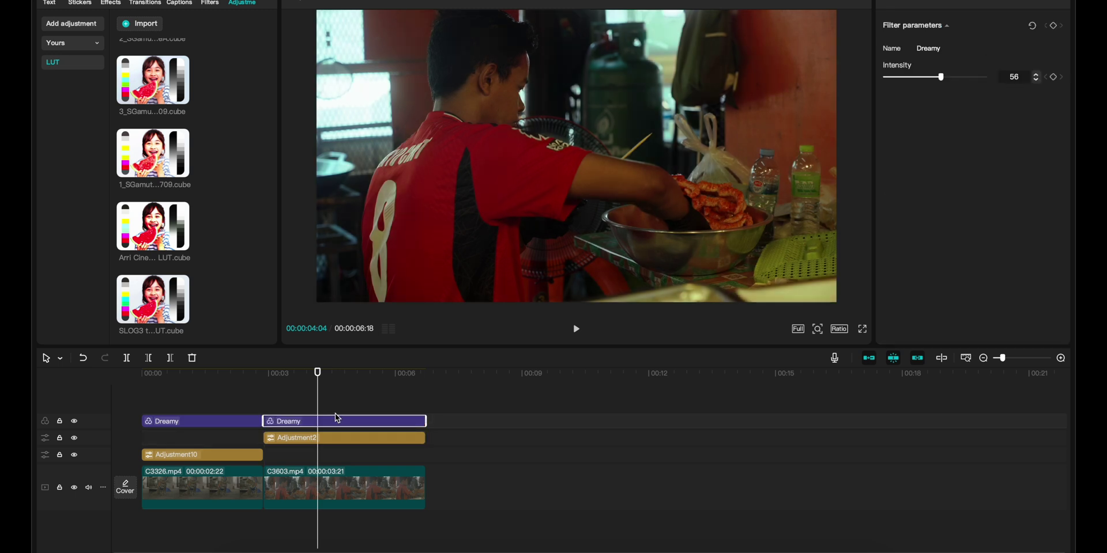
pyautogui.press('Left')
pyautogui.press('Left')
pyautogui.press('Left')
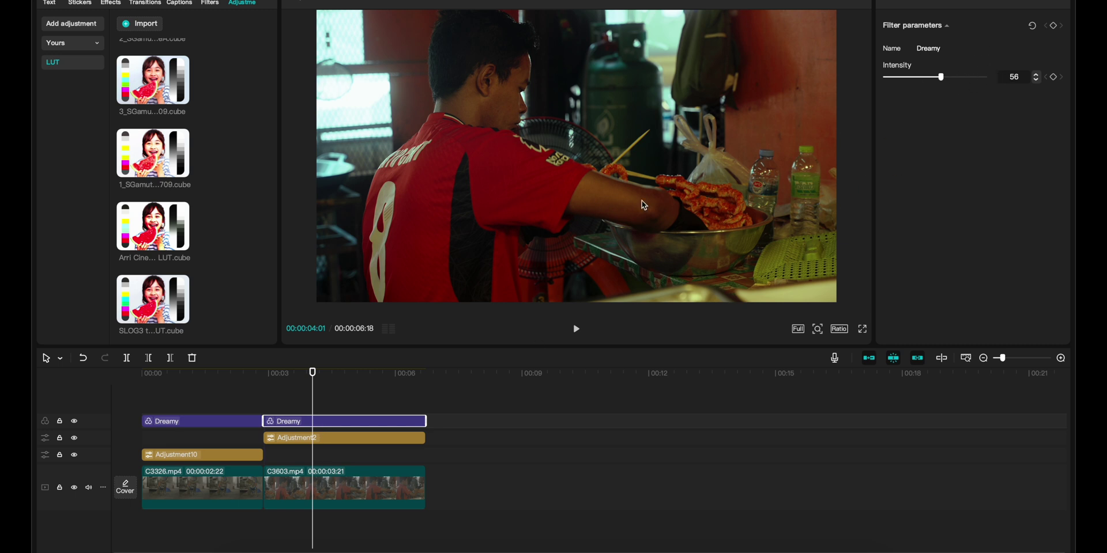
pyautogui.click(309, 444)
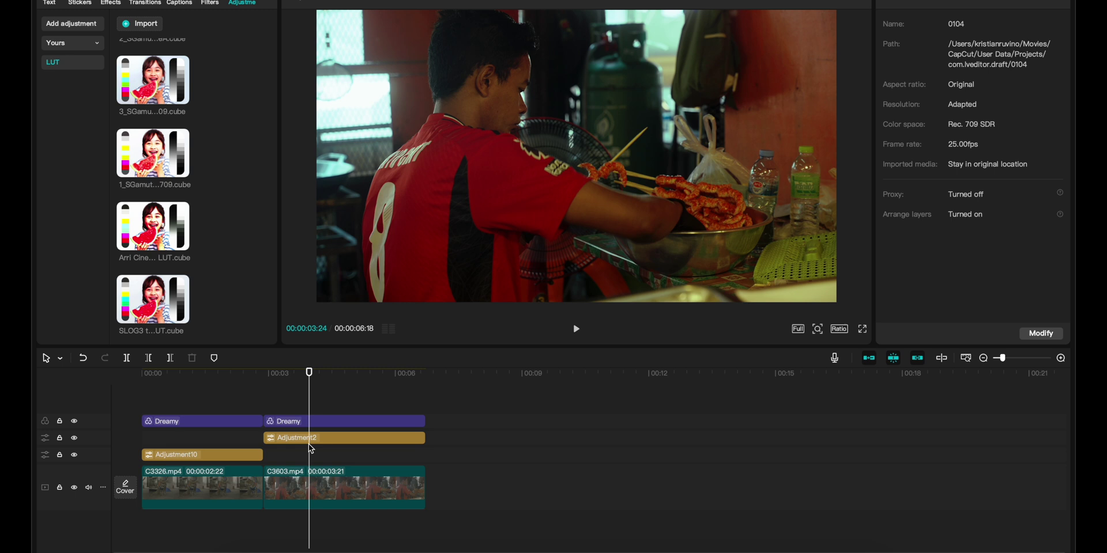
# Turn the second Dreamy filter off and back on to compare its effect.
pyautogui.click(311, 421)
pyautogui.press('v')
pyautogui.click(309, 439)
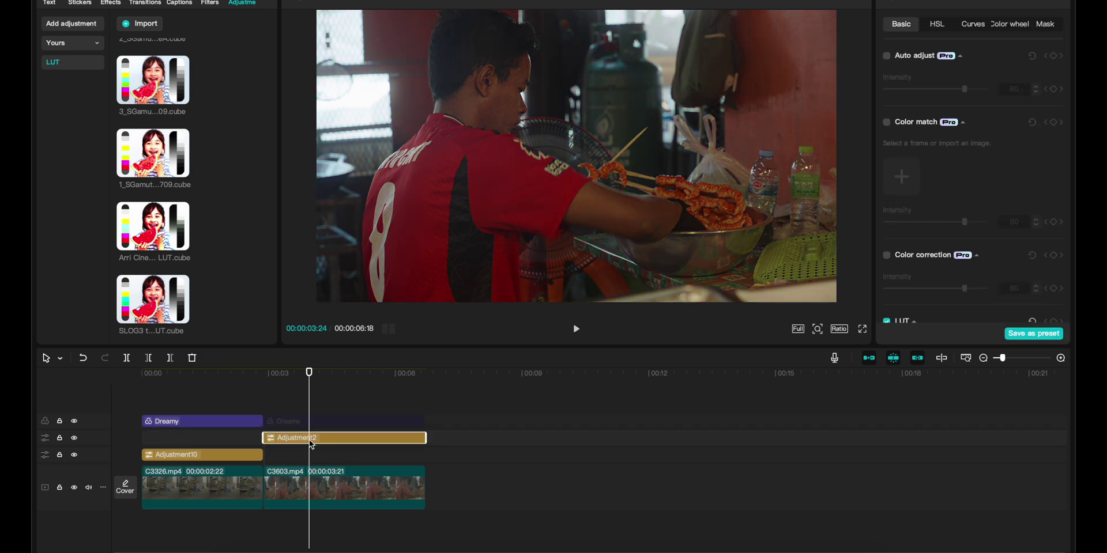
pyautogui.click(311, 423)
pyautogui.press('v')
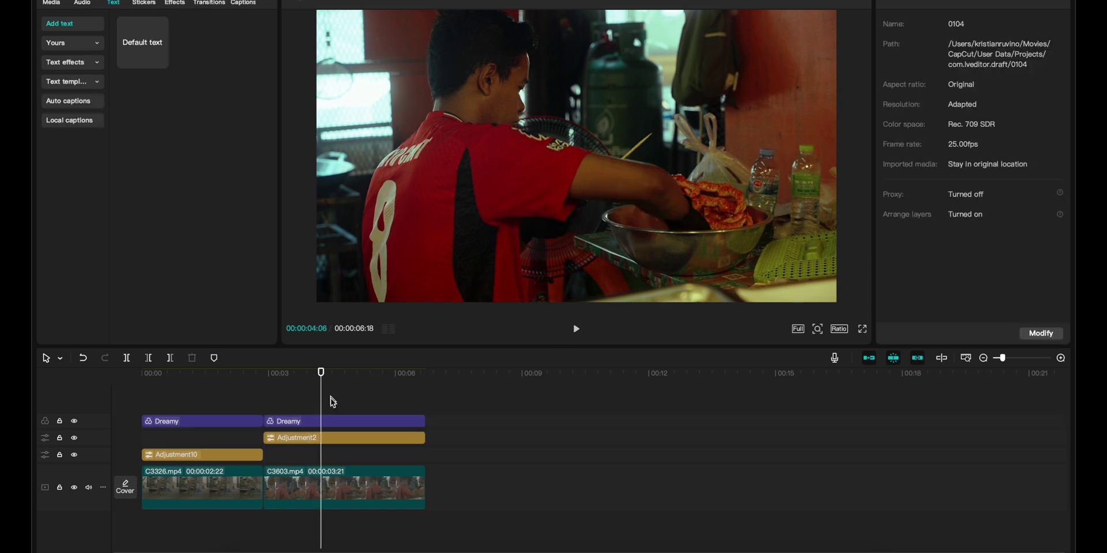
# Disable and re-enable both Dreamy and Adjustment2 together, leaving the cooking clip graded.
pyautogui.moveTo(331, 398); pyautogui.dragTo(305, 456)
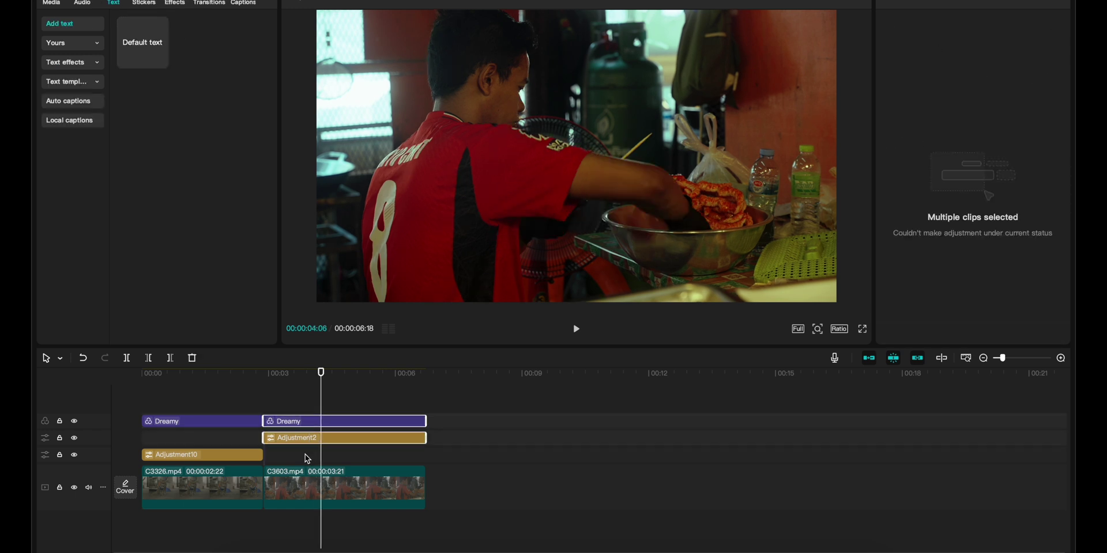
pyautogui.press('v')
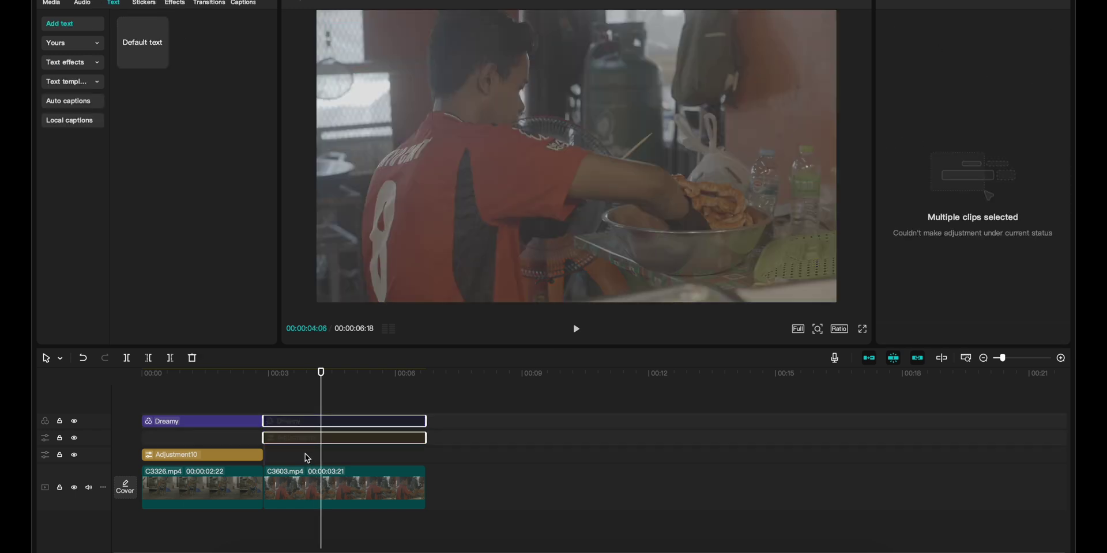
pyautogui.press('v')
pyautogui.press('v')
pyautogui.press('v')
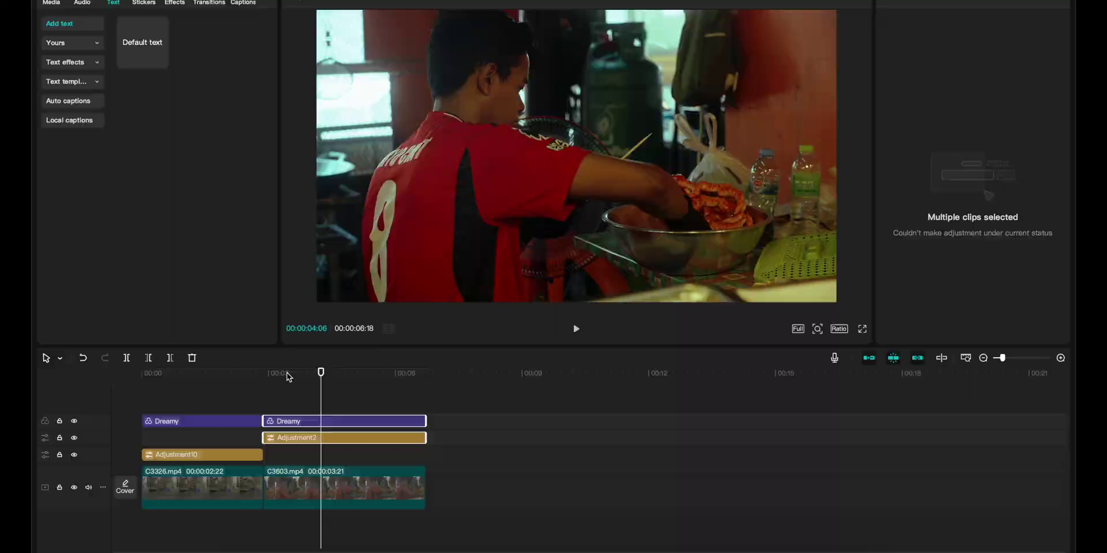